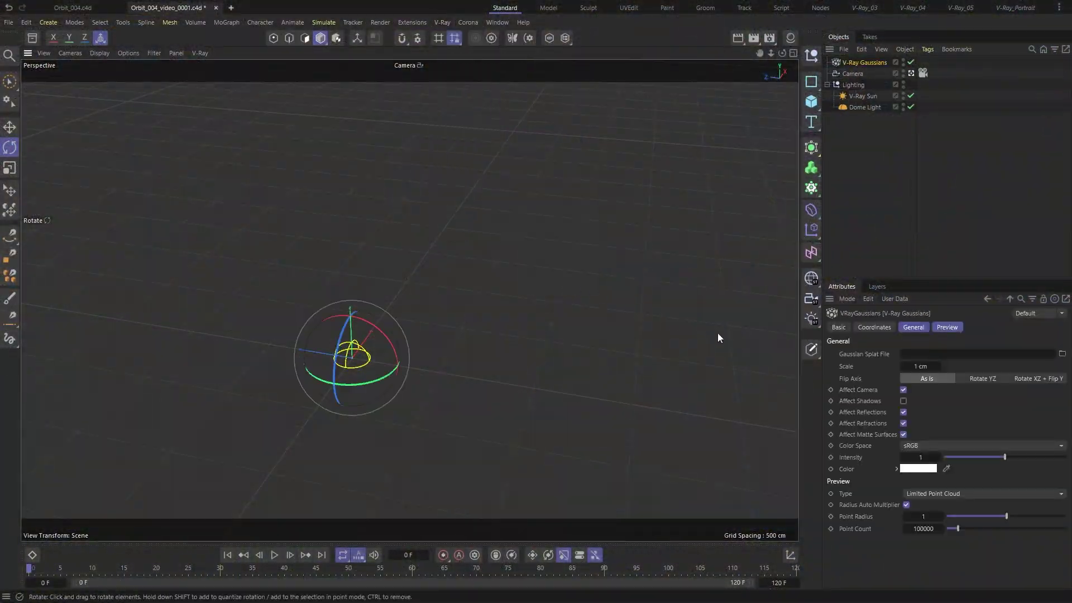
- Load the park Gaussian splat file from the Scene folder into the V-Ray Gaussians object
left_click(1062, 354)
double_click(436, 158)
left_click(672, 496)
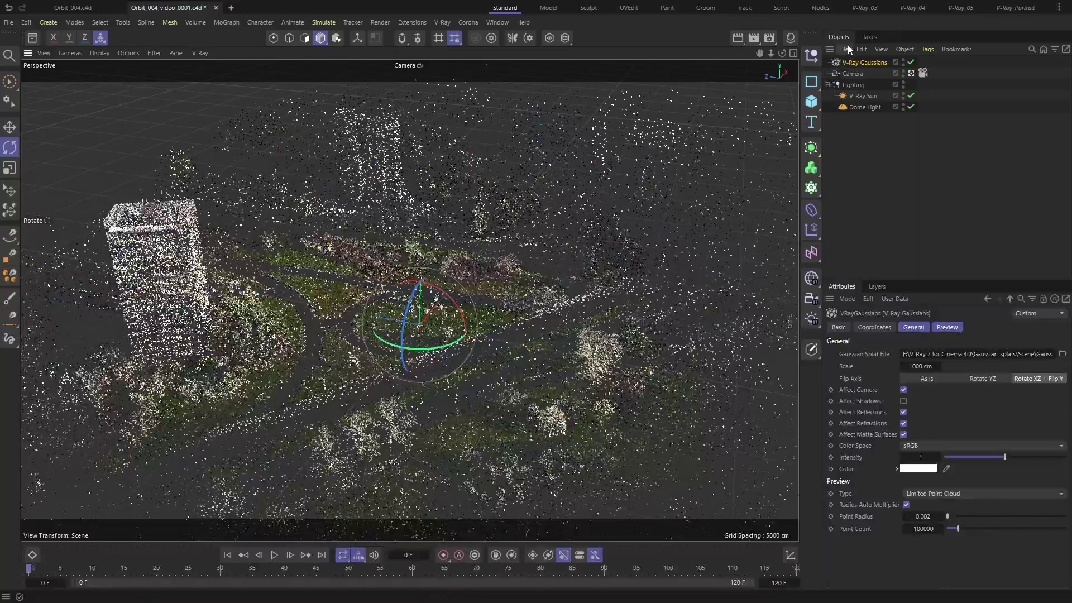
- Merge Building.c4d into the scene and rotate it about 35.7° to fit the splats
left_click(844, 49)
left_click(848, 85)
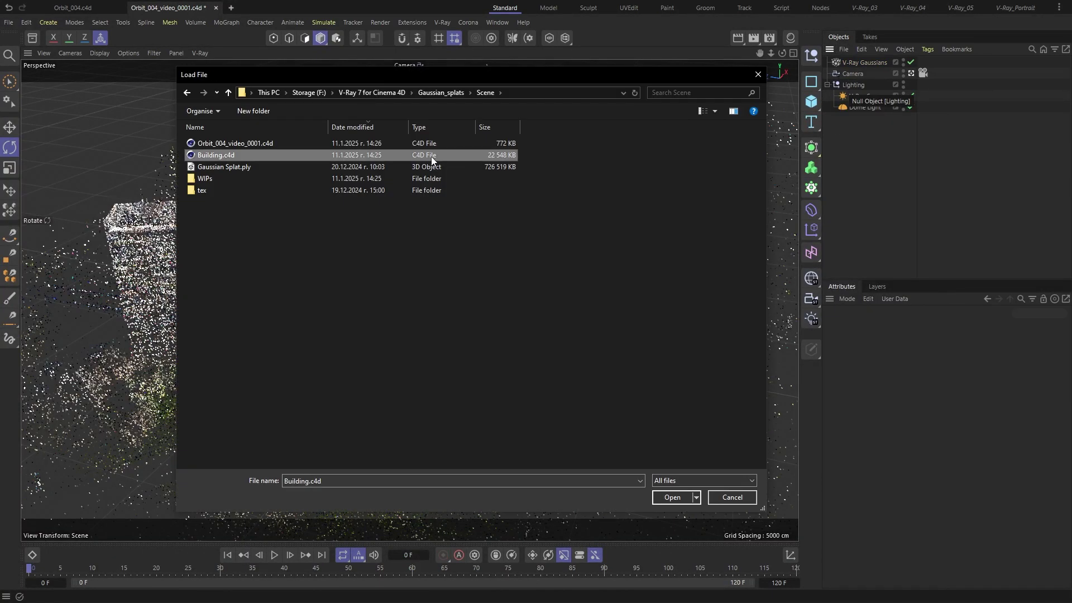
double_click(431, 155)
left_click_drag(457, 336, 277, 136)
key("w")
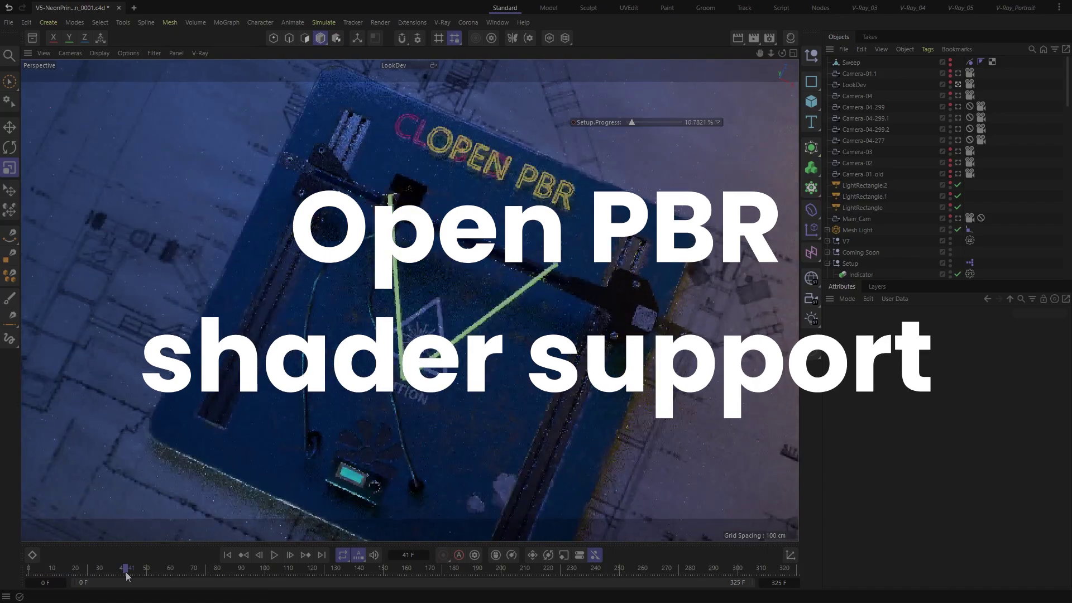
- Scrub the neon plate animation forward from frame 41 to frame 96
left_click_drag(126, 571, 730, 570)
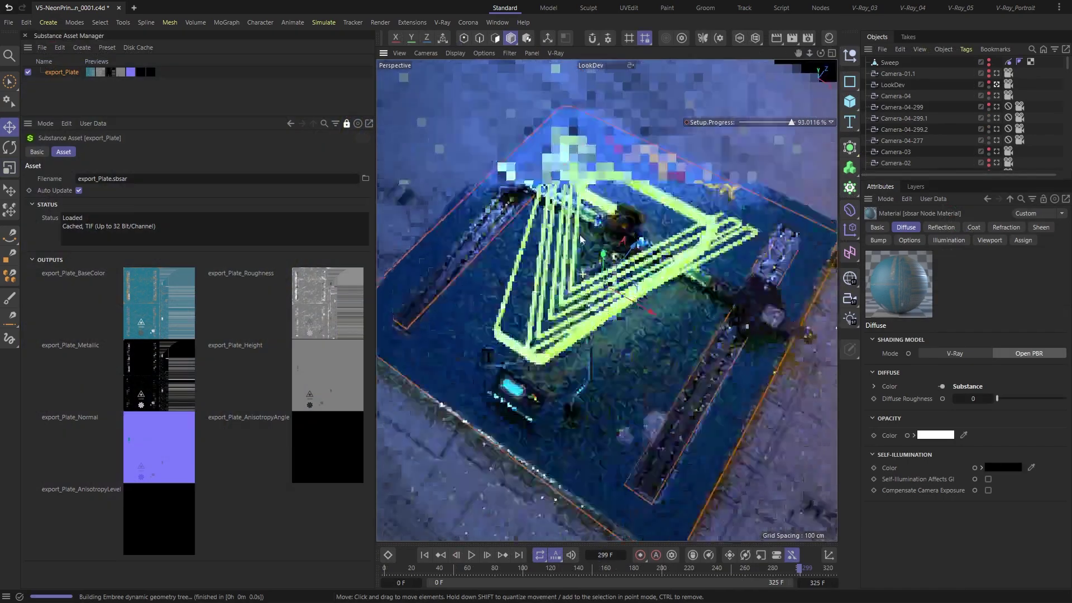
- Tilt the view low across the plate, look through Camera-04-299.2, then raise sky turbidity to 16.36
scroll(619, 391, "up", 10)
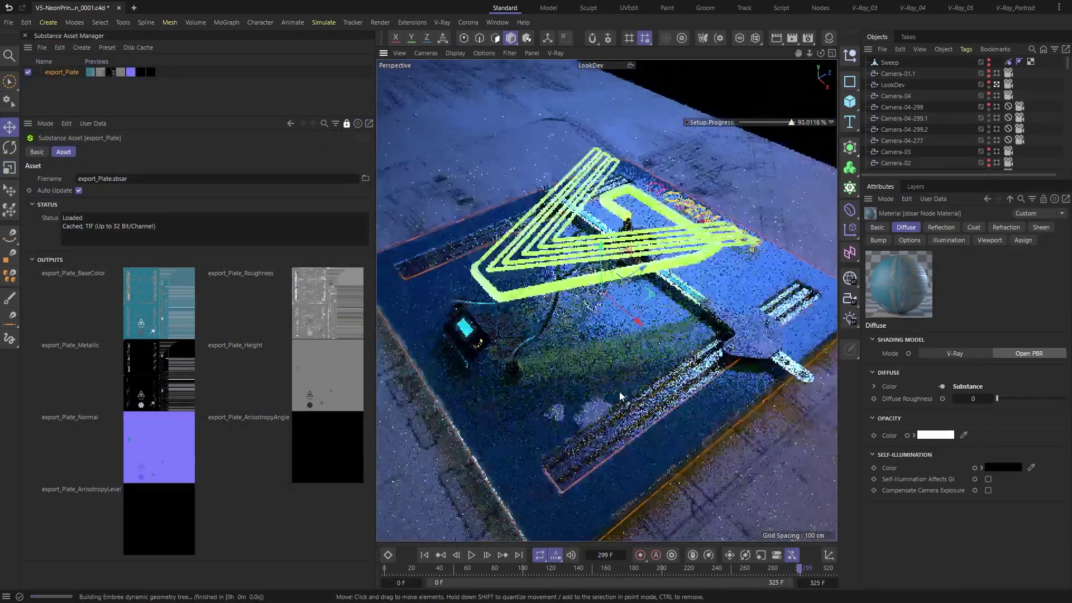
left_click_drag(666, 370, 637, 363, "alt")
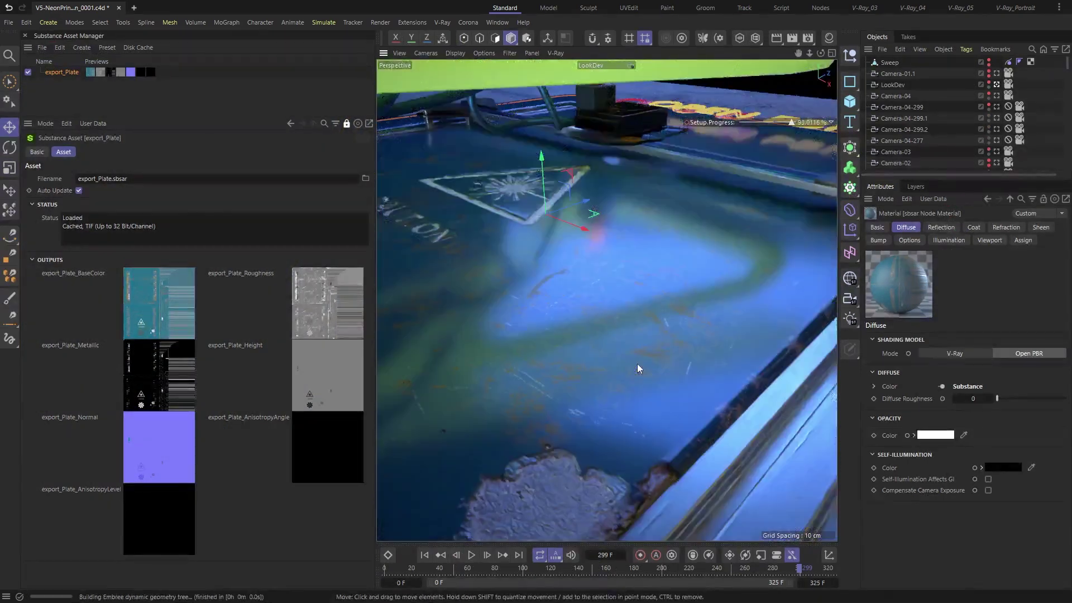
left_click(997, 130)
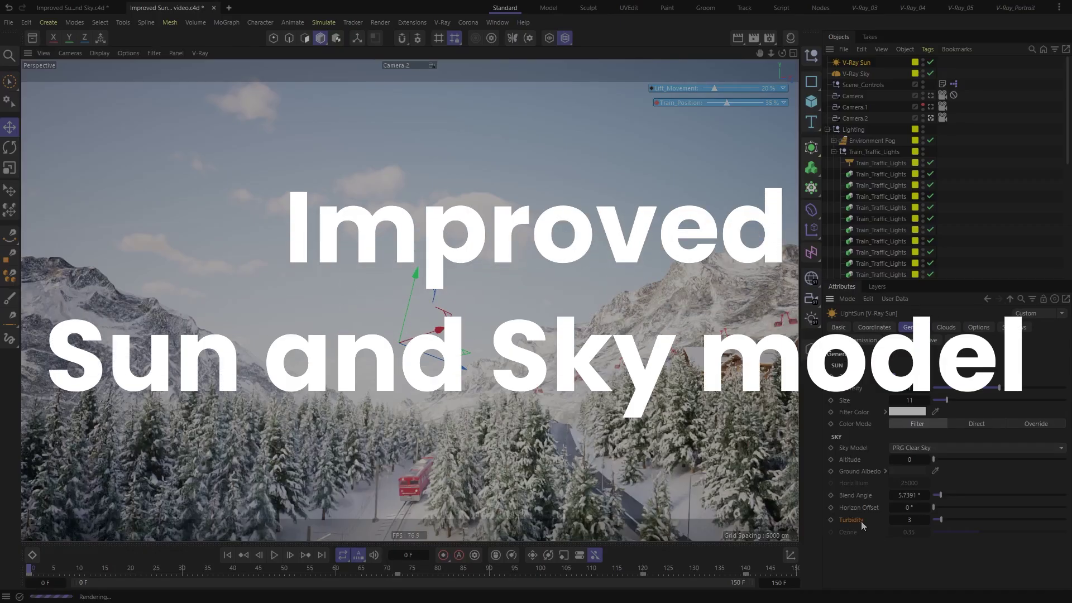
left_click_drag(941, 519, 1039, 525)
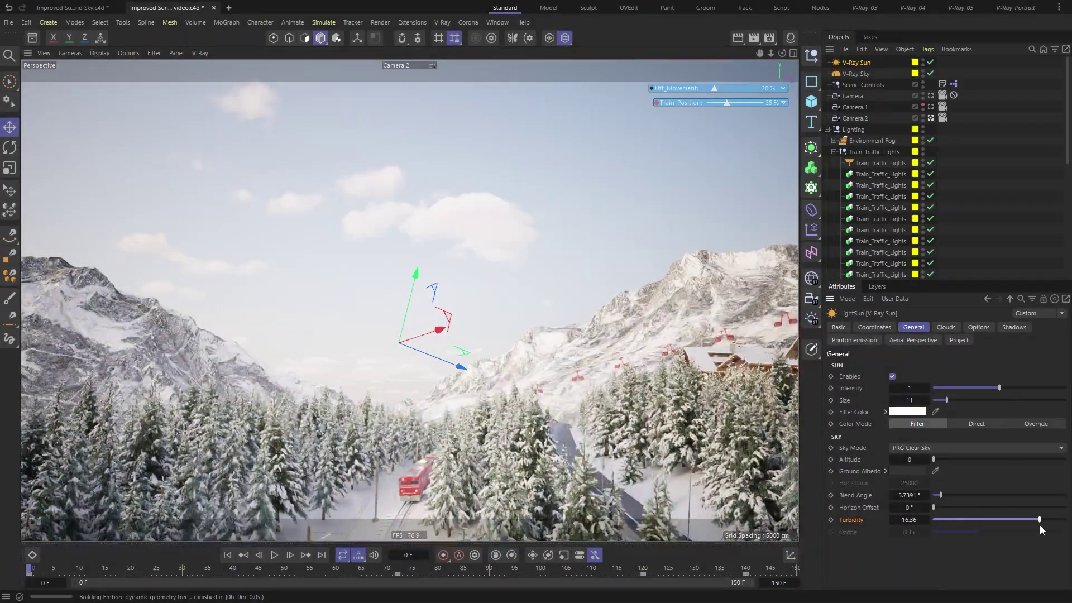
- Restore turbidity to 3, raise sky altitude to 4000, and advance the timeline to pink dusk, then night
key("ctrl+z")
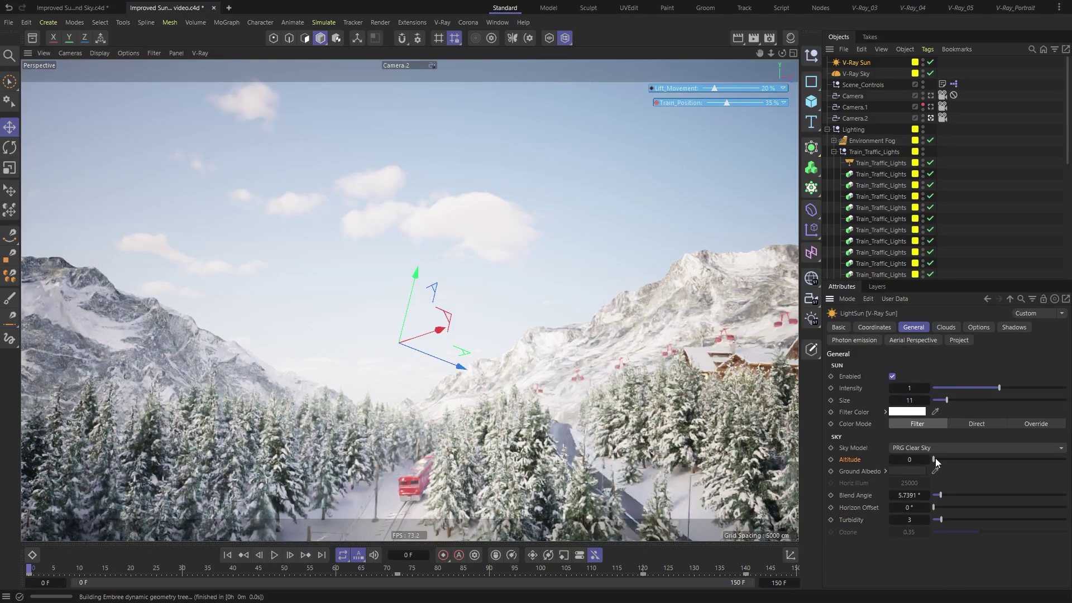
left_click_drag(1054, 463, 1066, 465)
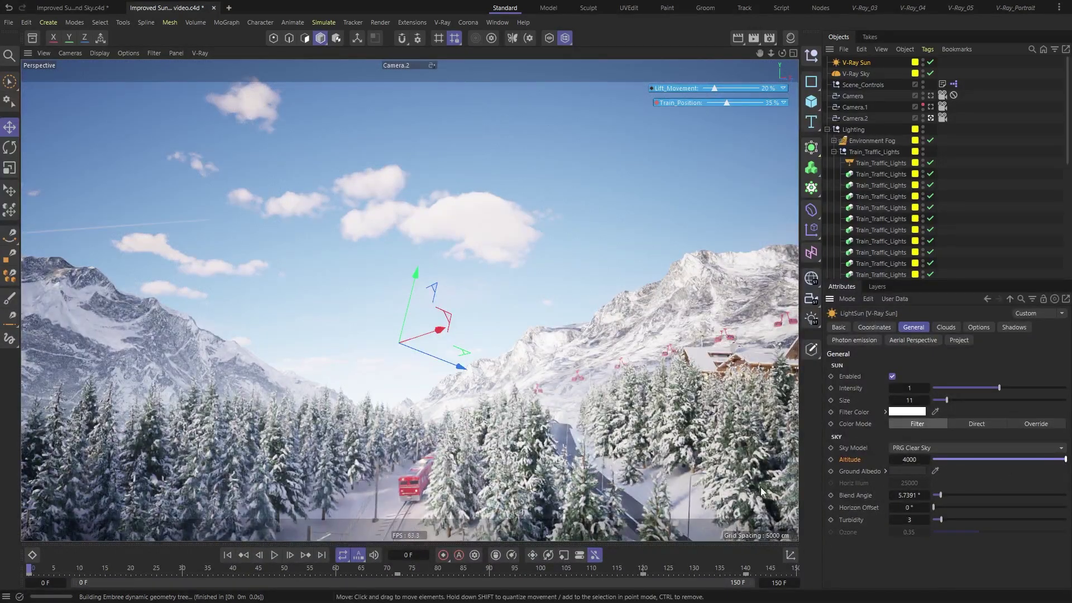
left_click(416, 570)
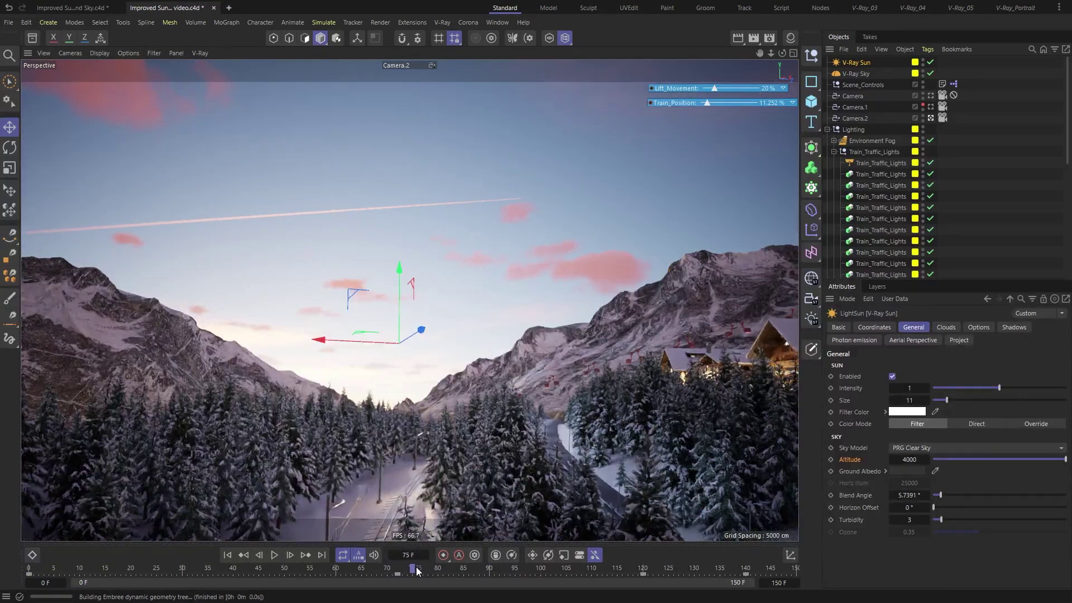
left_click(678, 569)
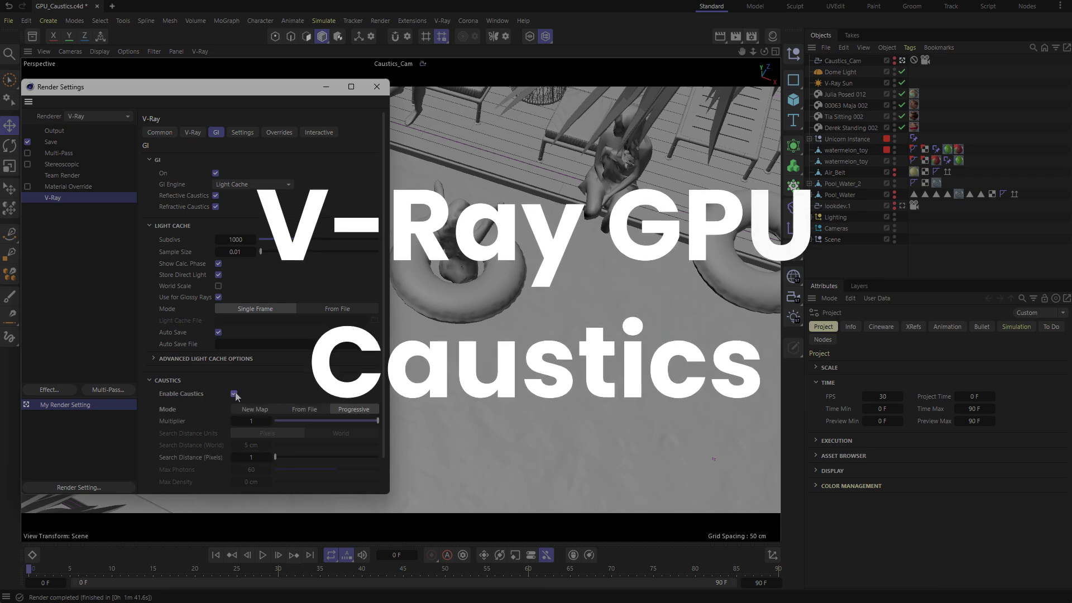
- Start a V-Ray production render of the pool scene with caustics enabled
left_click(449, 23)
left_click(464, 46)
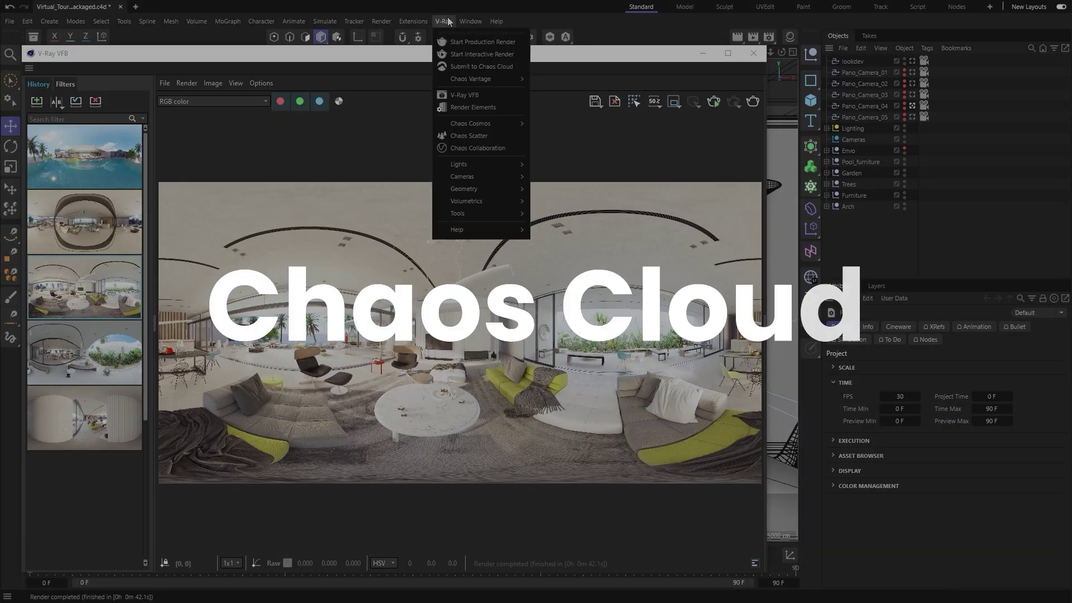
- Rename the panorama to 'Living Room' in Chaos Collaboration and upload it to Beach_House_VT
left_click(478, 148)
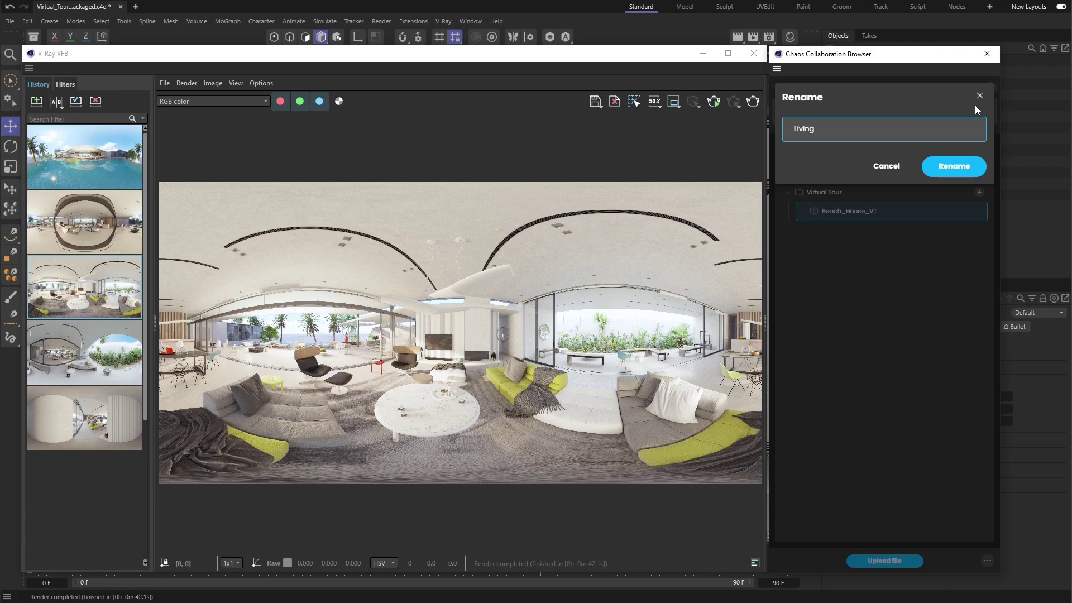
type("Room")
left_click(953, 166)
left_click(887, 558)
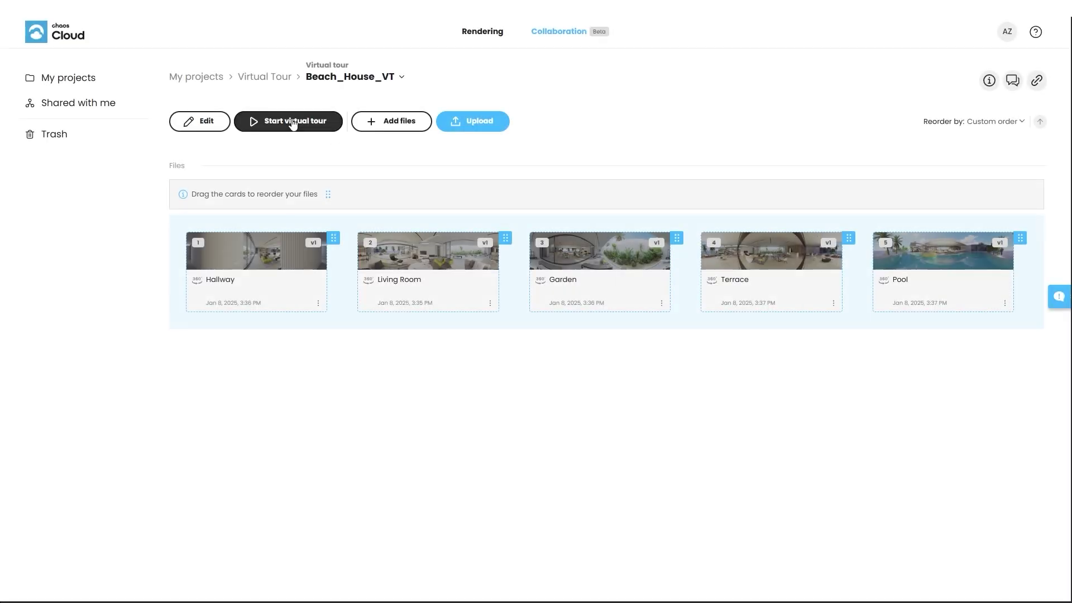
- Auto-generate and save hotspots for all tour panoramas, then walk from the Garden to the Living Room
left_click(292, 124)
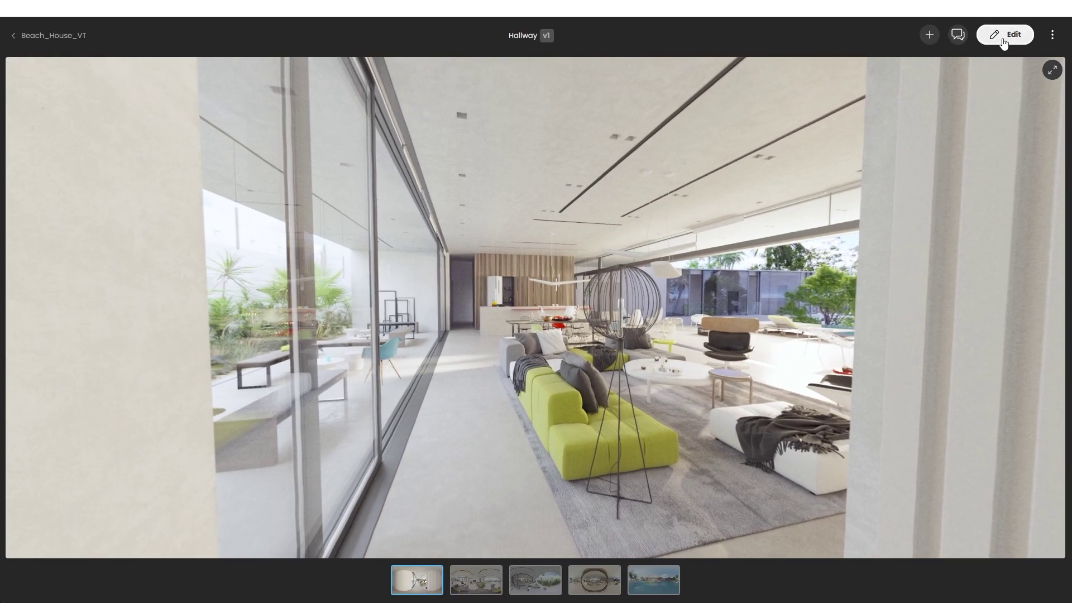
left_click(1003, 43)
left_click(838, 77)
left_click(930, 404)
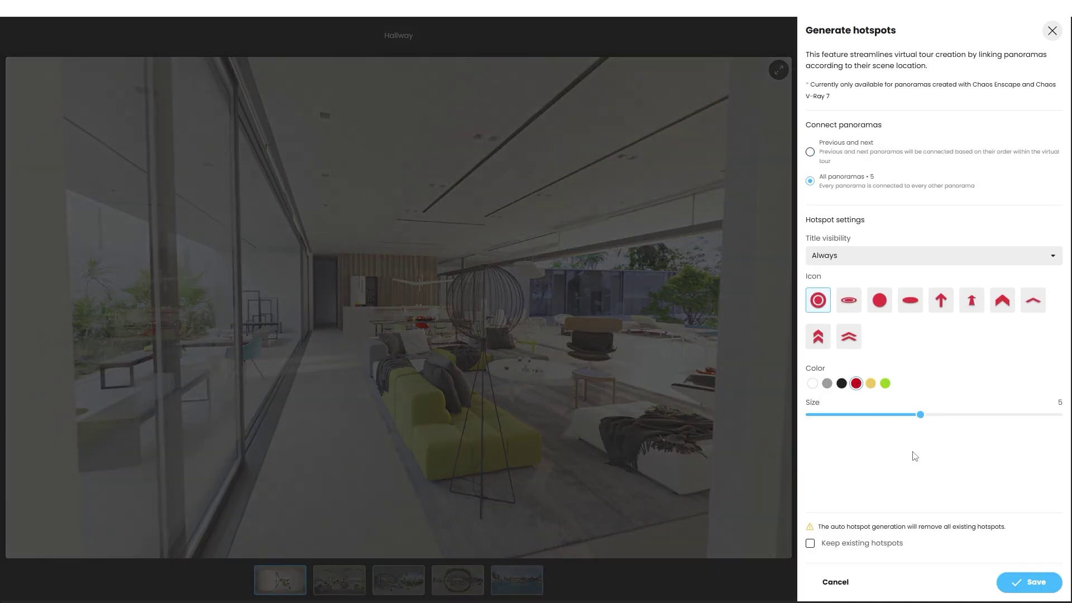
left_click(1029, 582)
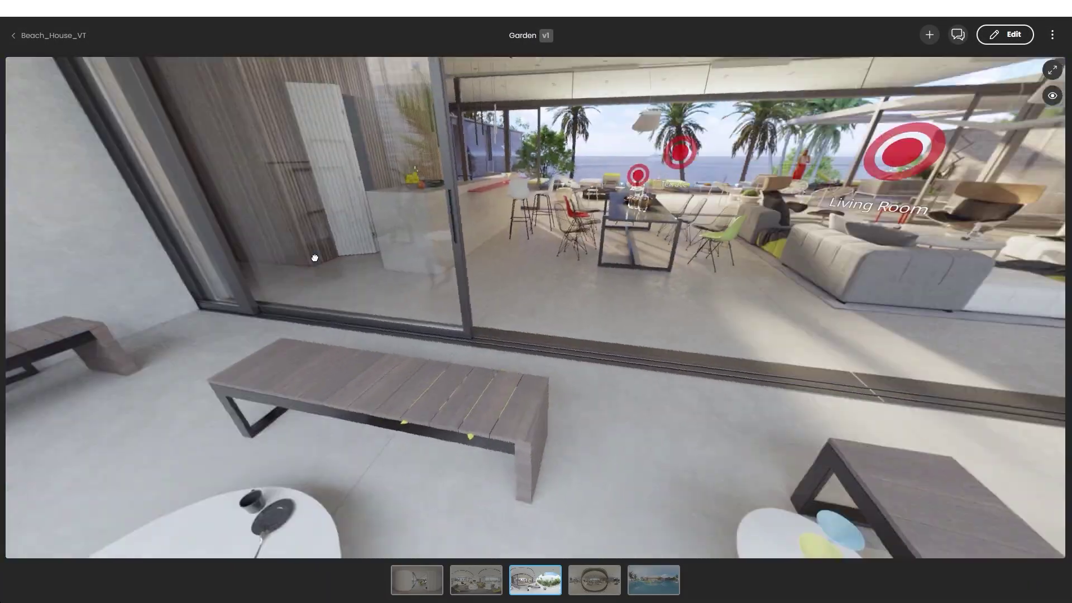
left_click(314, 258)
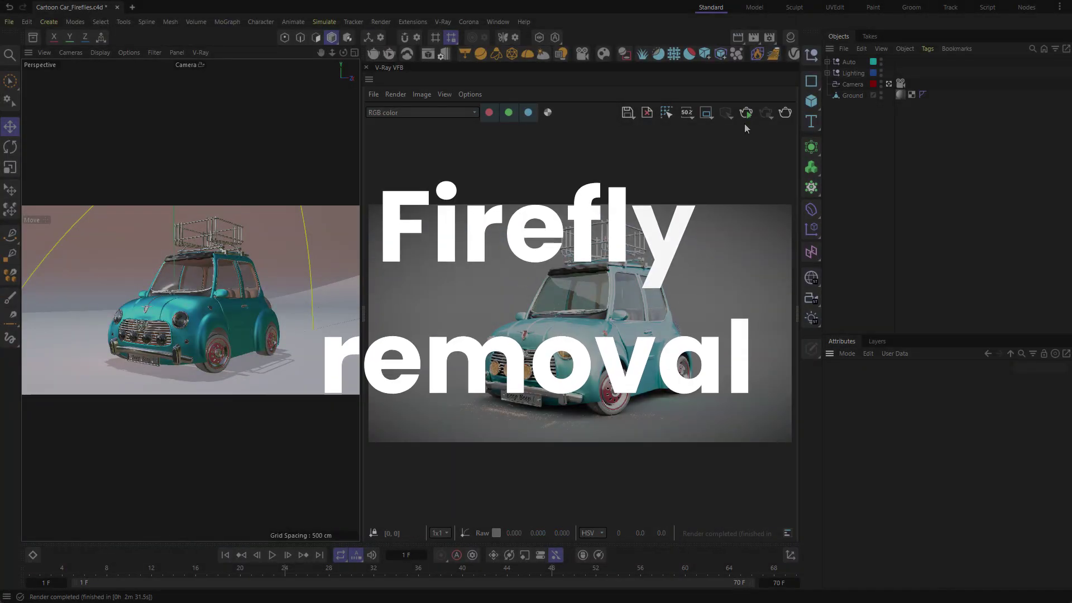
- Enable Firefly Removal in the V-Ray render settings and close the window
left_click(769, 38)
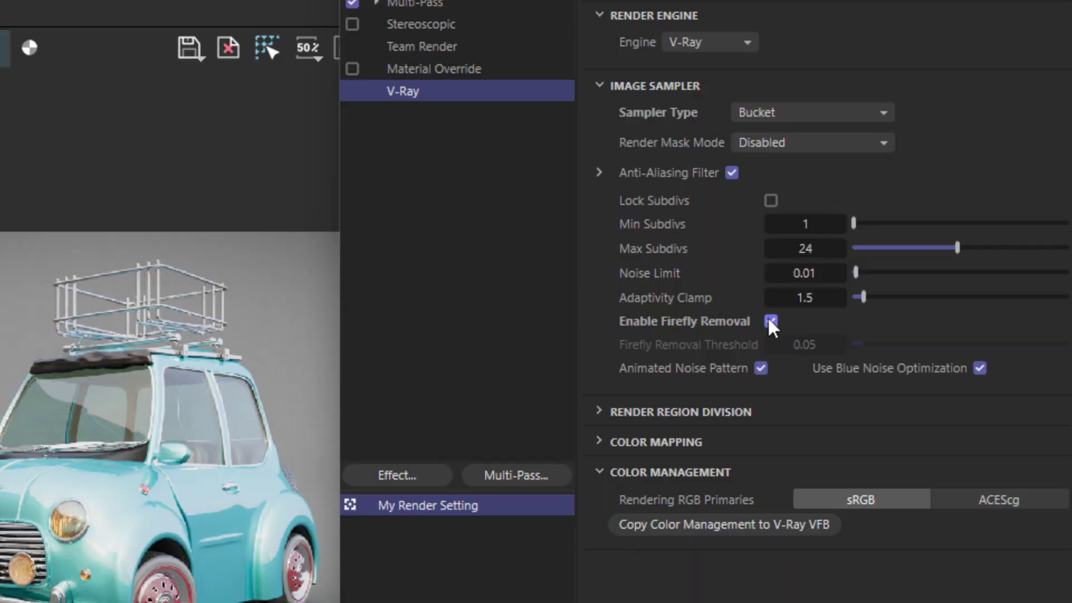
left_click(919, 248)
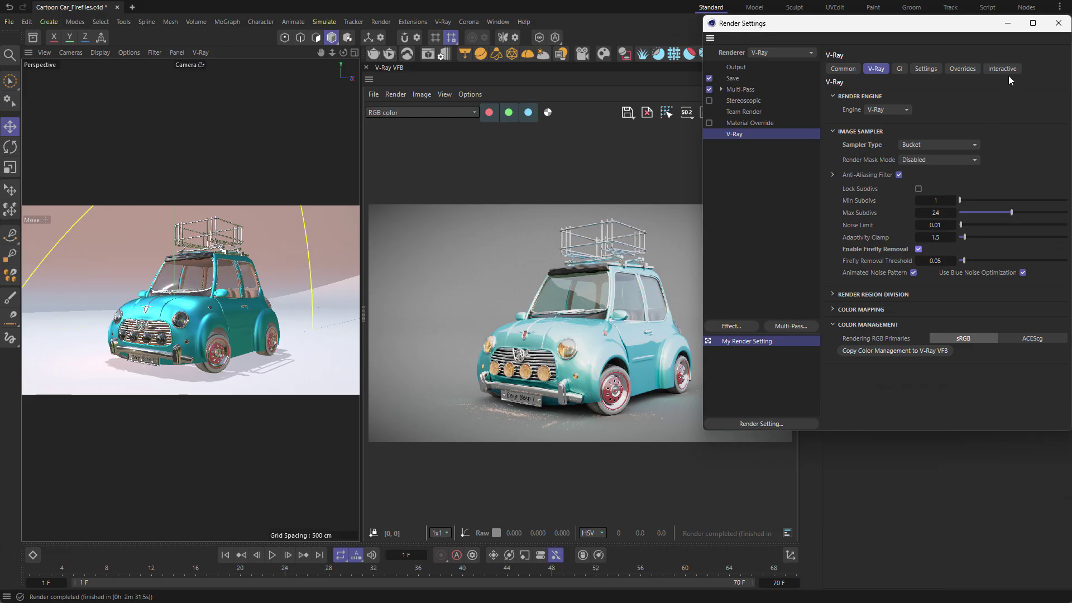
left_click(1056, 24)
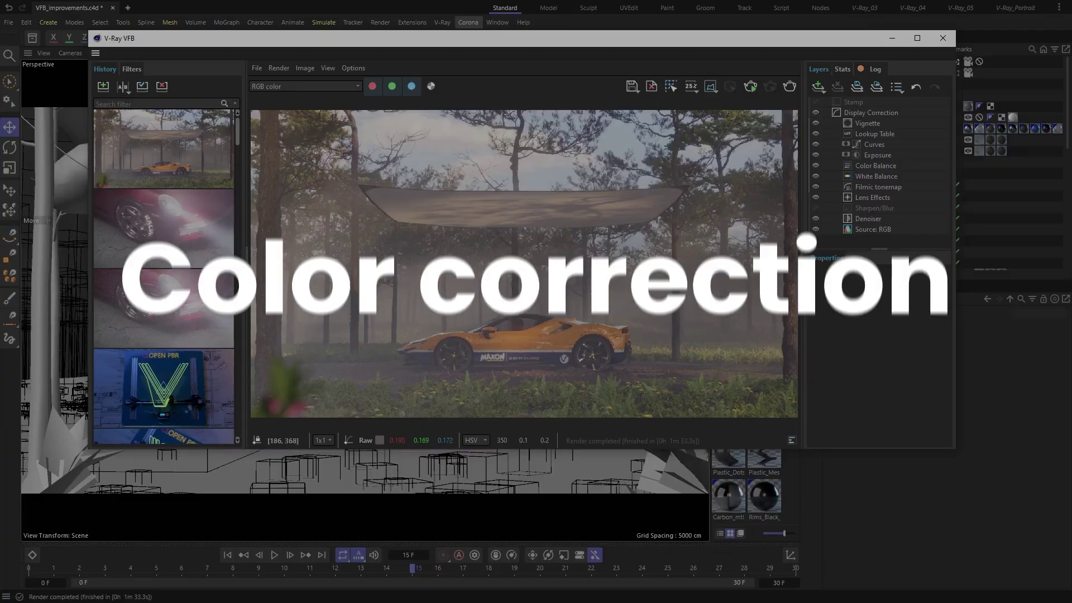
- Preview the Noir Bold, Forest Fidelity and Cozy Reds colour-correction presets in the VFB
left_click(136, 67)
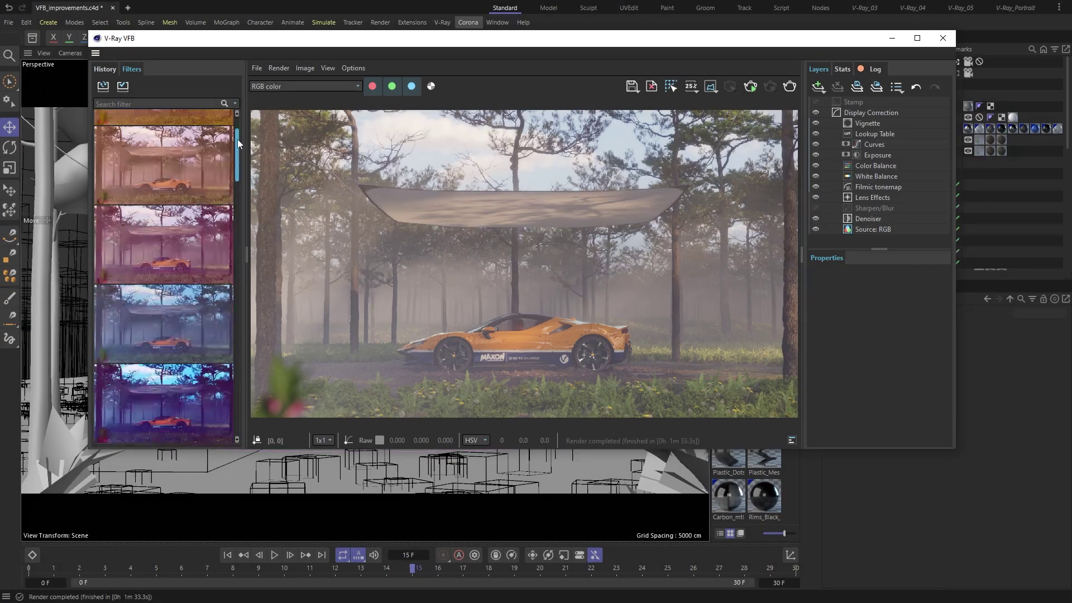
left_click_drag(236, 144, 259, 147)
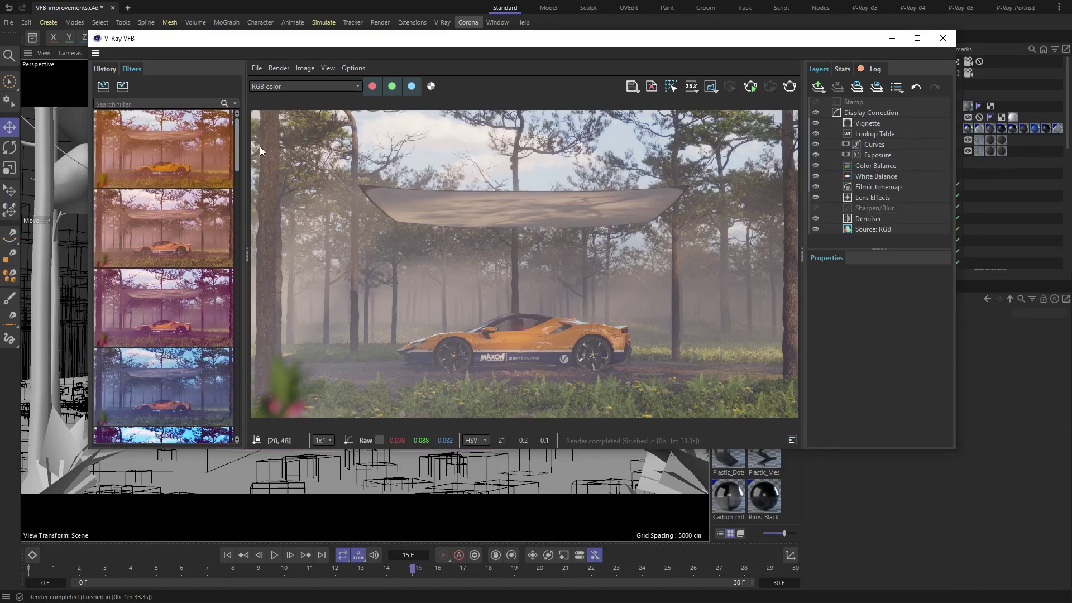
scroll(198, 371, "down", 5)
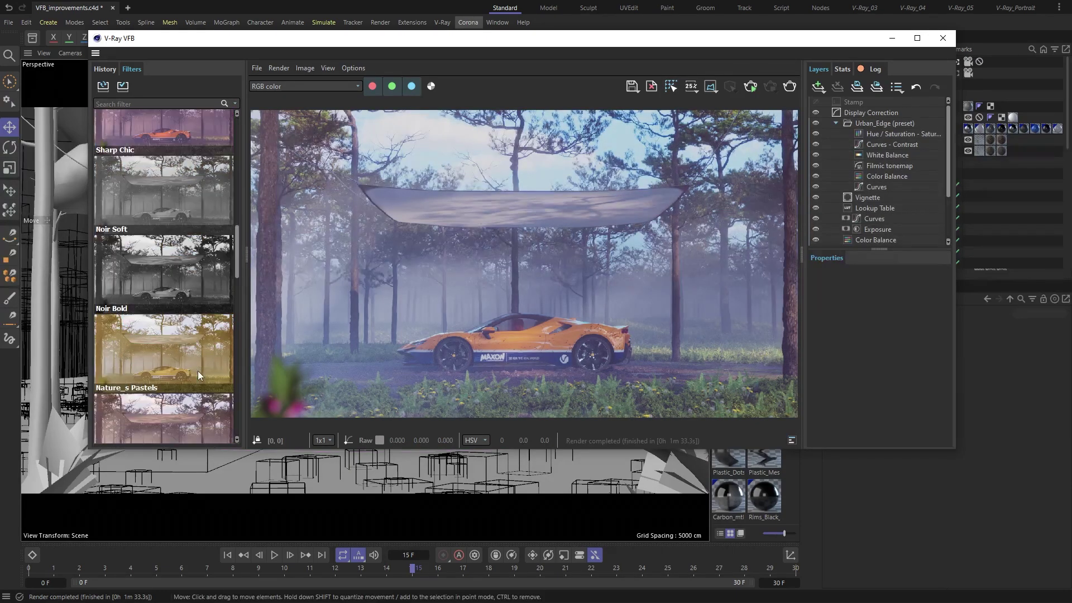
left_click(169, 258)
left_click_drag(237, 263, 230, 402)
left_click(198, 327)
left_click(152, 267)
- Apply the Autumn Palette preset and set its layer blending opacity to 0.600
left_click(201, 402)
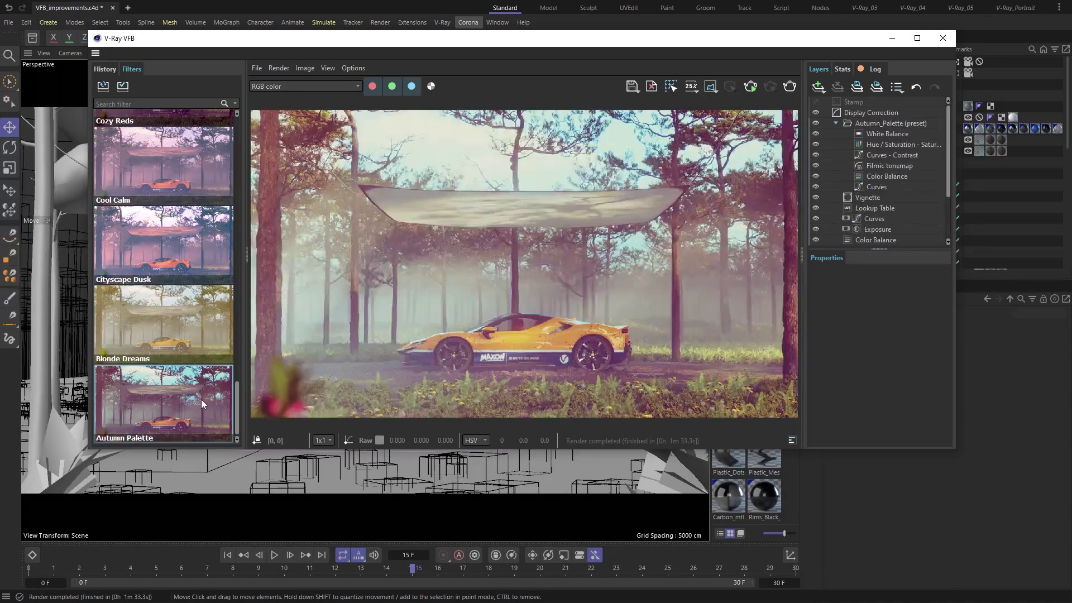
left_click(877, 123)
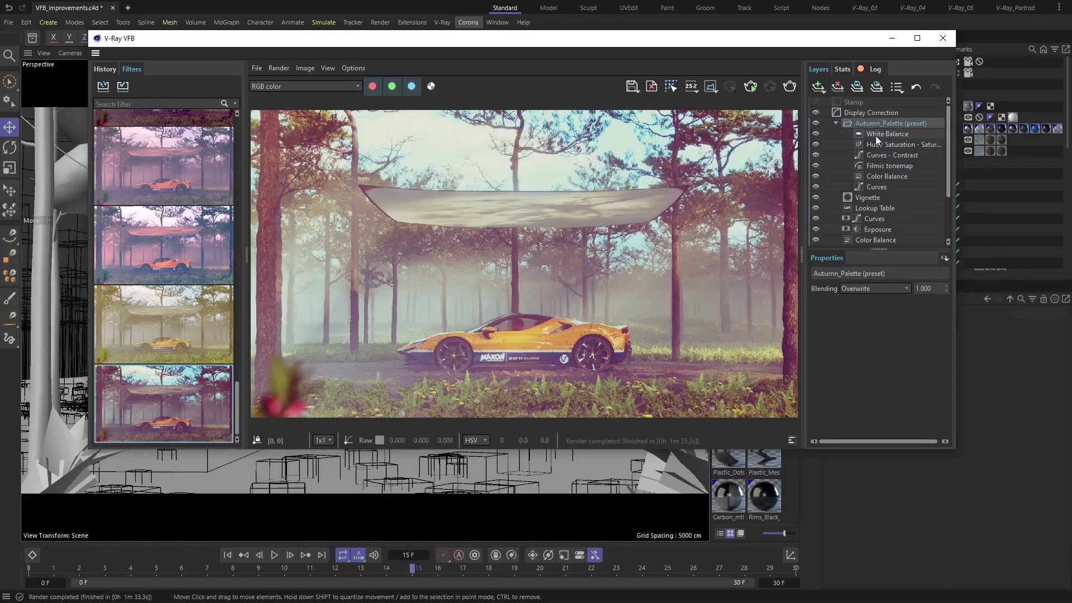
left_click_drag(946, 290, 952, 337)
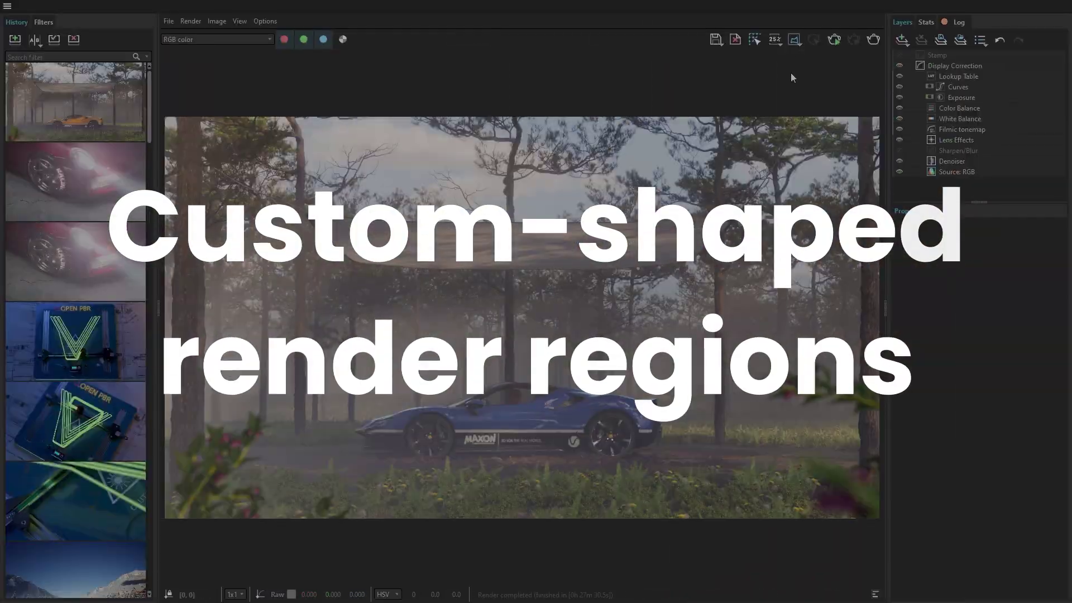
- Draw a freehand render region around the car's lower body
left_click(794, 39)
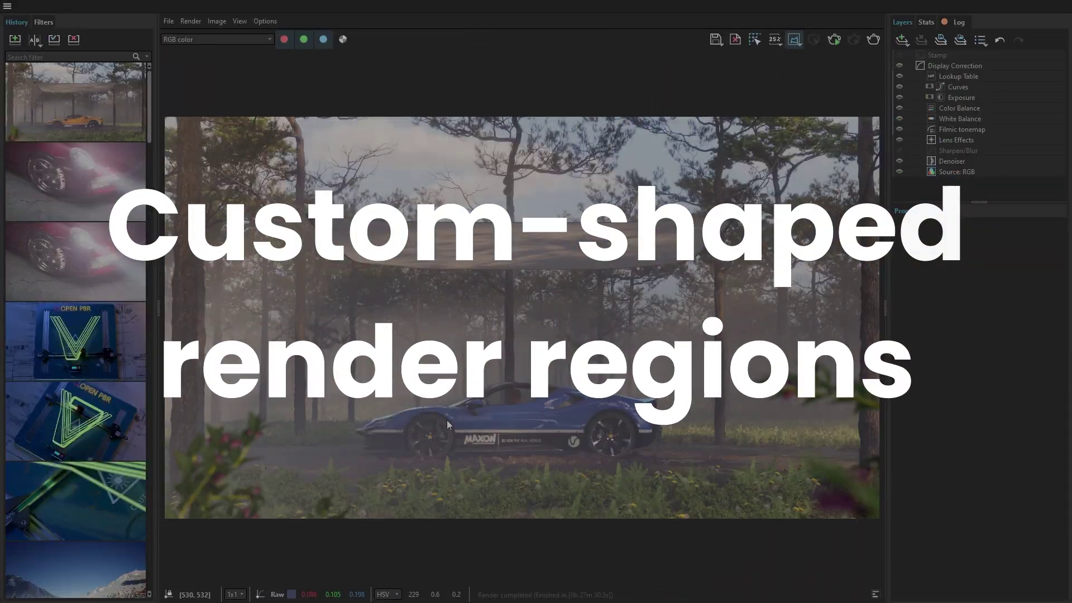
mouse_move(349, 426)
left_mouse_down()
mouse_move(346, 447)
mouse_move(414, 458)
left_mouse_up()
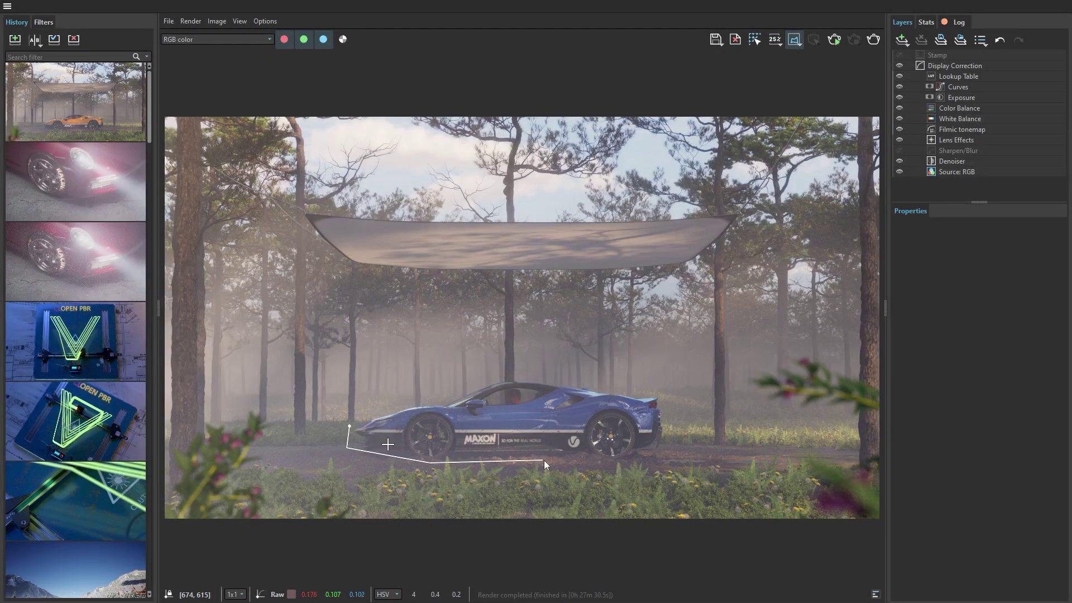
left_click_drag(649, 428, 352, 427)
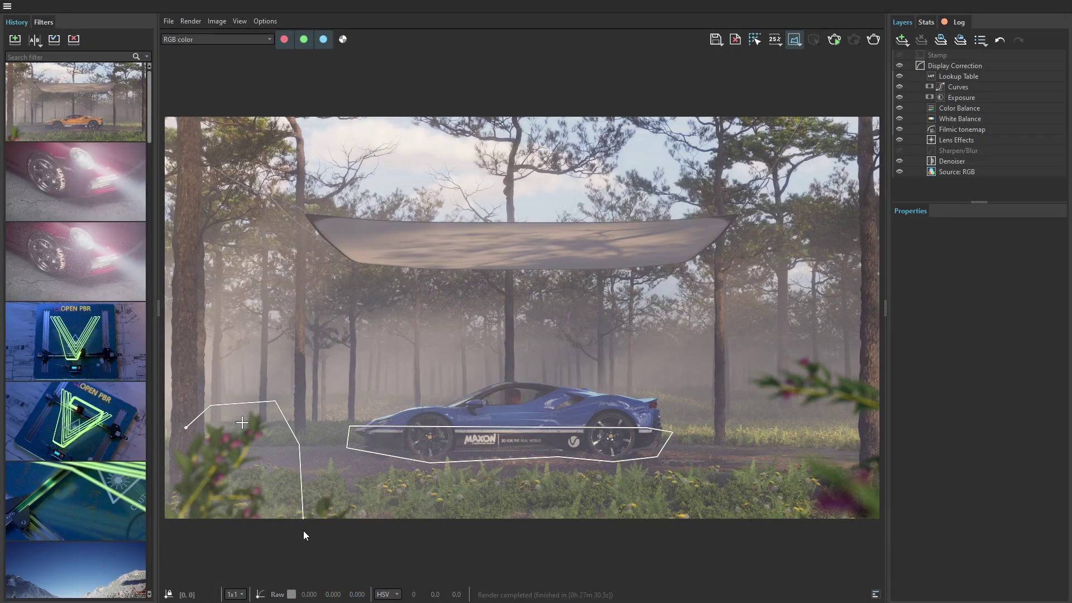
left_click(185, 426)
- Outline the foreground plant and the car's roofline, then render only inside the drawn regions
left_click_drag(355, 419, 366, 414)
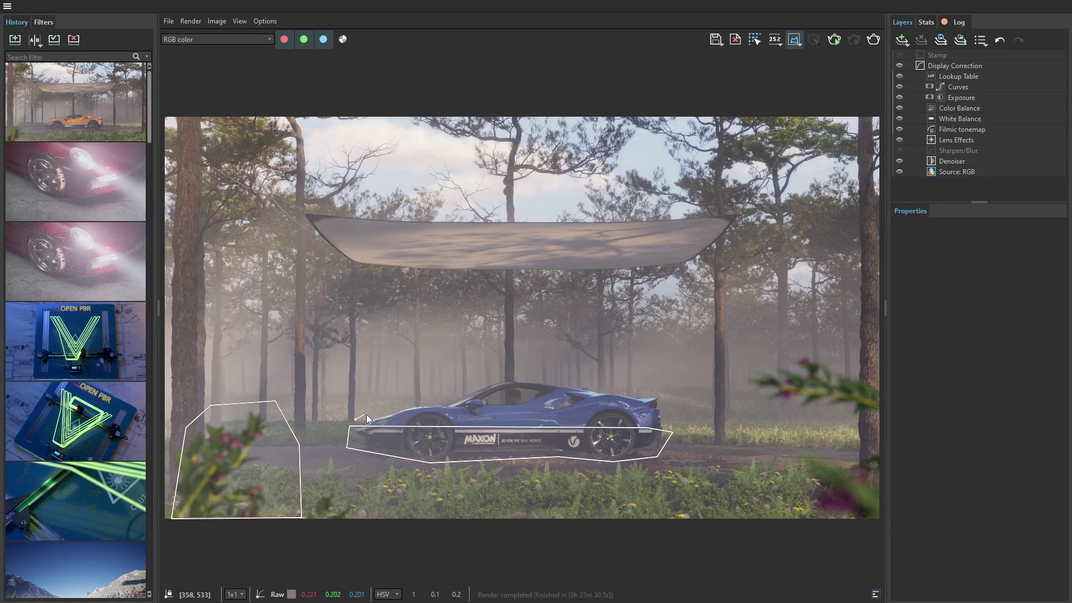
left_click_drag(503, 375, 648, 394)
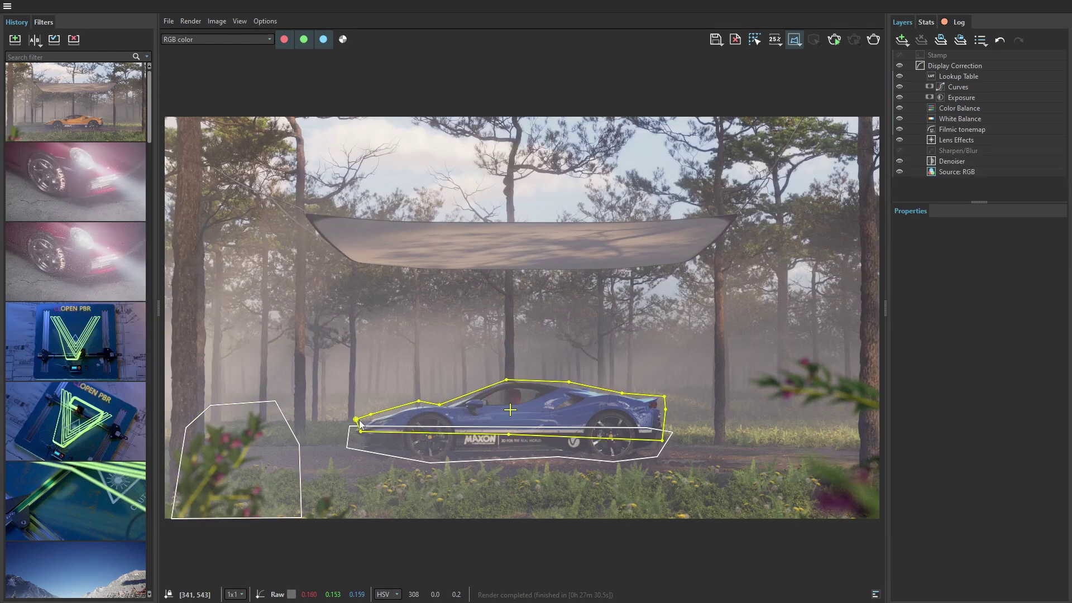
left_click_drag(508, 381, 498, 377)
left_click_drag(439, 404, 444, 401)
left_click(835, 41)
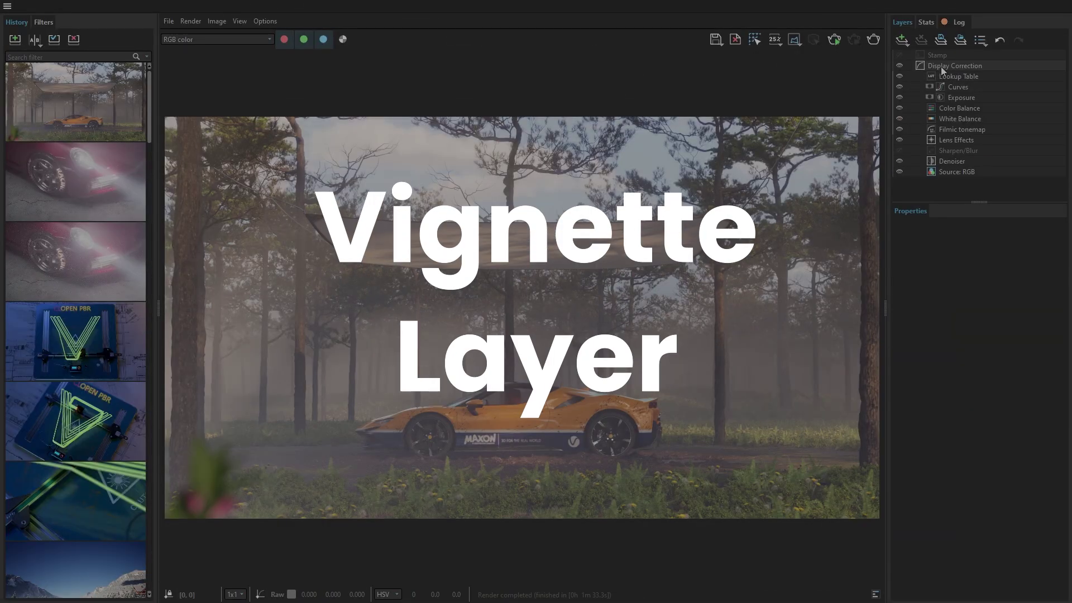
- Add a Vignette display-correction layer, nudge its centre up-right, and set size 1.739, feather 0.918
right_click(933, 67)
mouse_move(972, 133)
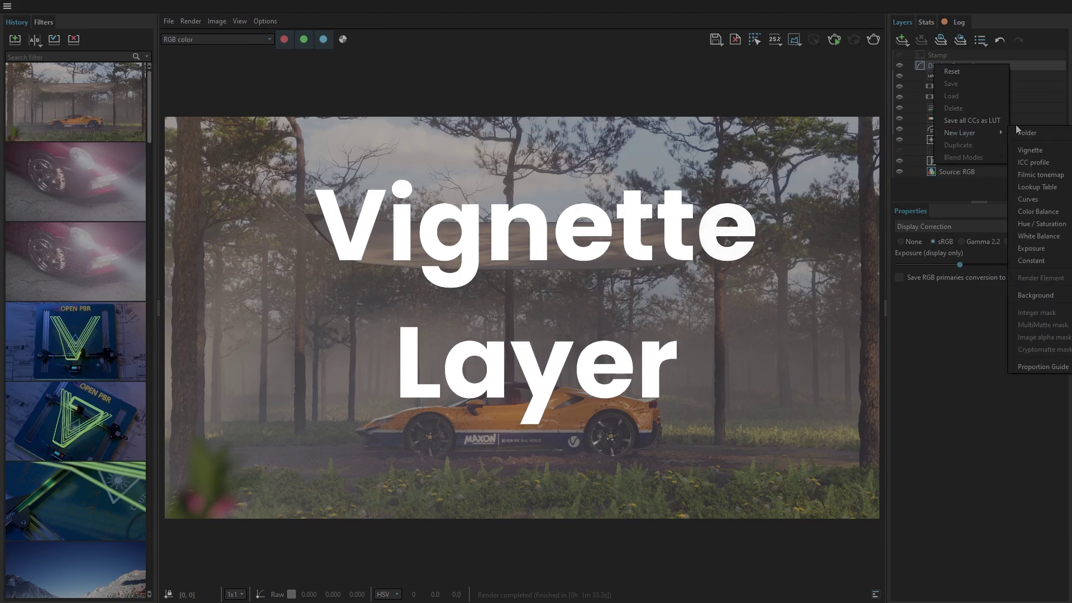
left_click(1029, 152)
left_click_drag(919, 278, 974, 302)
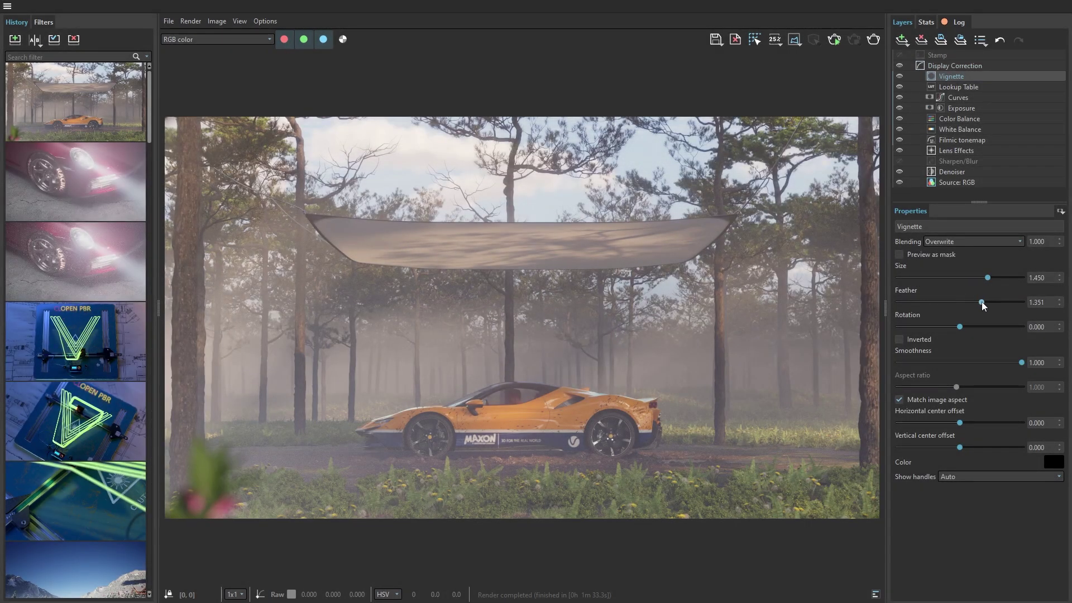
left_click_drag(519, 323, 541, 305)
left_click_drag(809, 73, 724, 148)
mouse_move(556, 302)
left_mouse_down()
mouse_move(519, 306)
mouse_move(542, 309)
left_mouse_up()
left_click_drag(987, 277, 1005, 277)
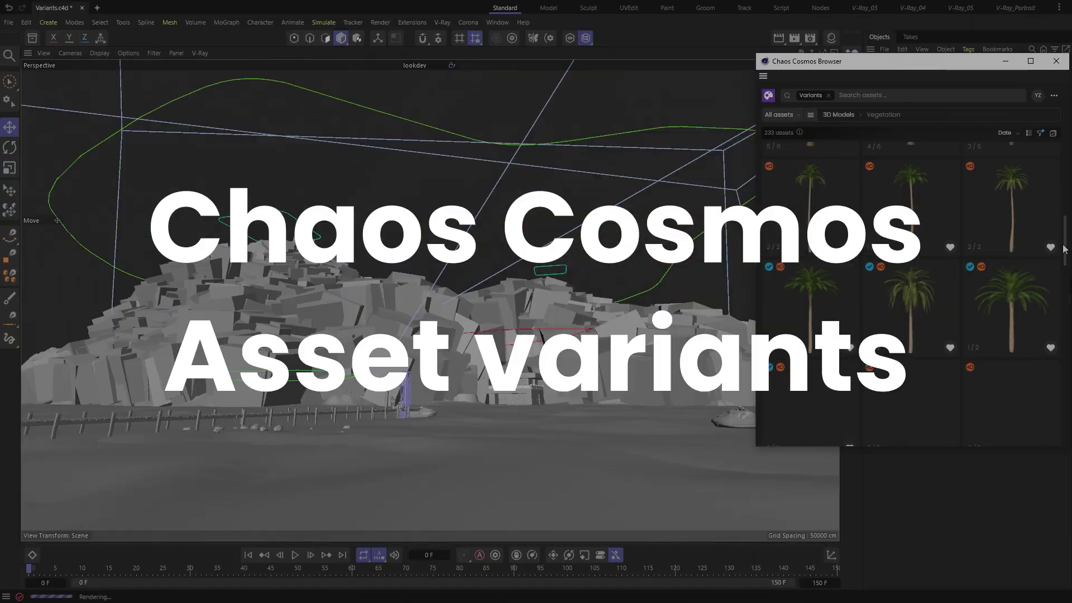
scroll(1066, 259, "down", 5)
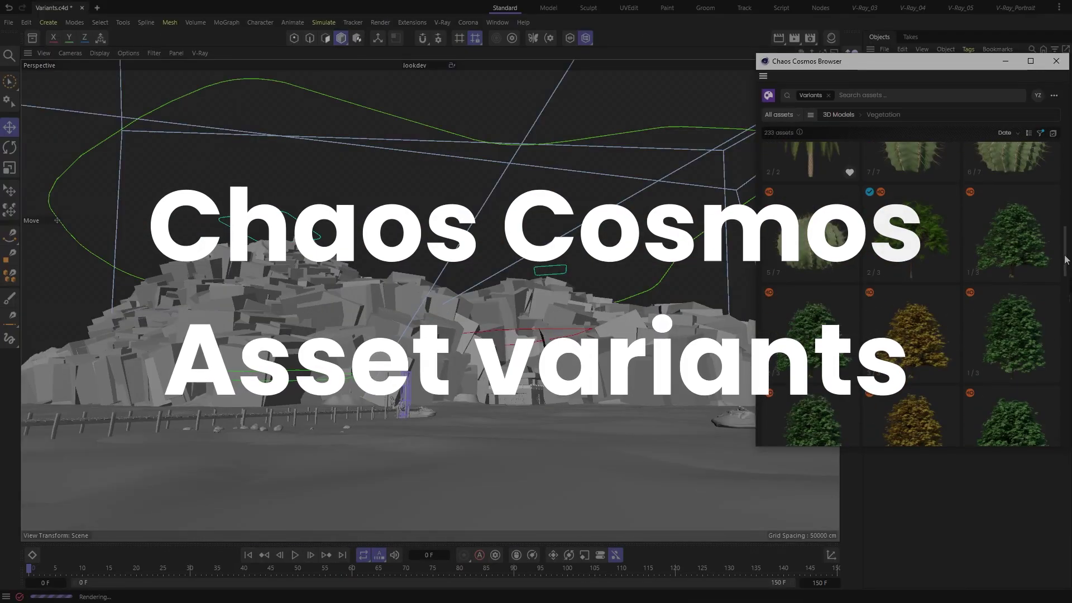
- Minimize the Cosmos Browser and bring up the V-Ray frame buffer showing the island render
mouse_move(879, 291)
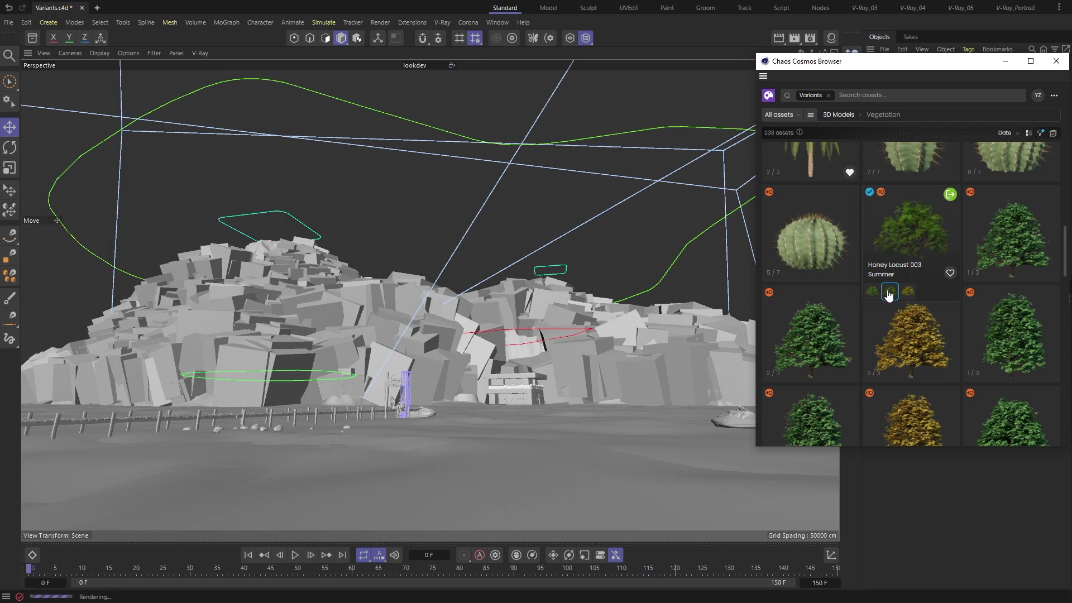
left_click(1004, 62)
left_click(442, 23)
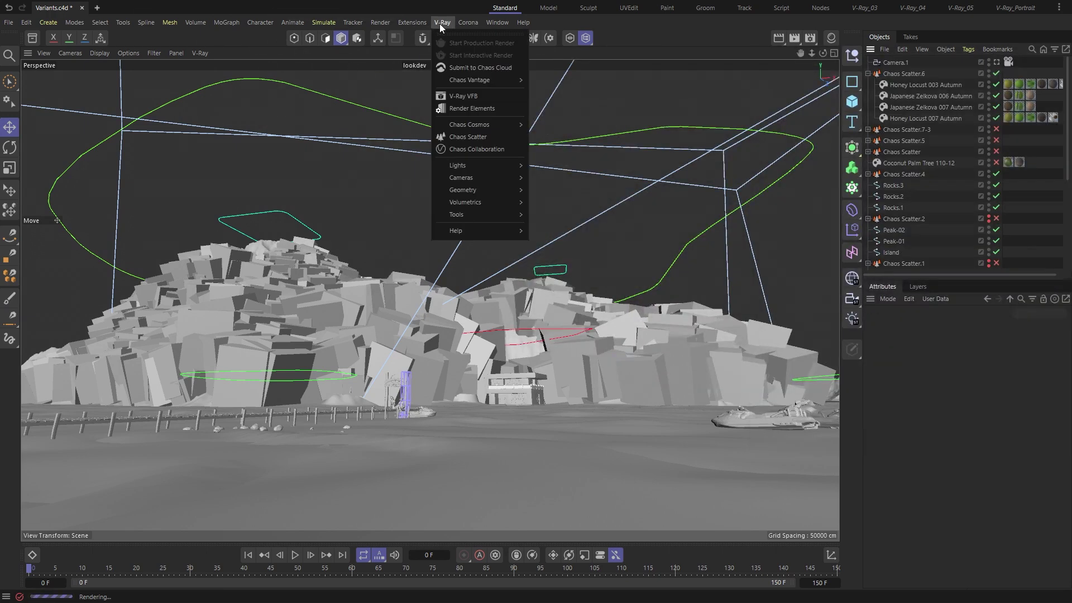
left_click(462, 99)
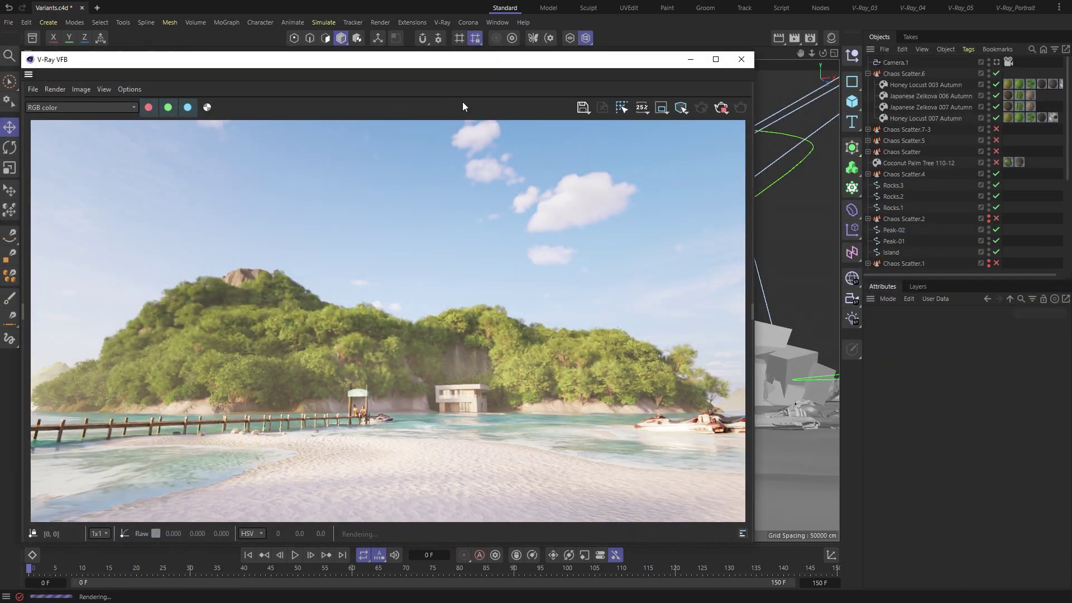
- Switch the Honey Locust 007 Autumn trees to their third, yellow autumn variant
left_click(901, 85)
left_click(939, 119)
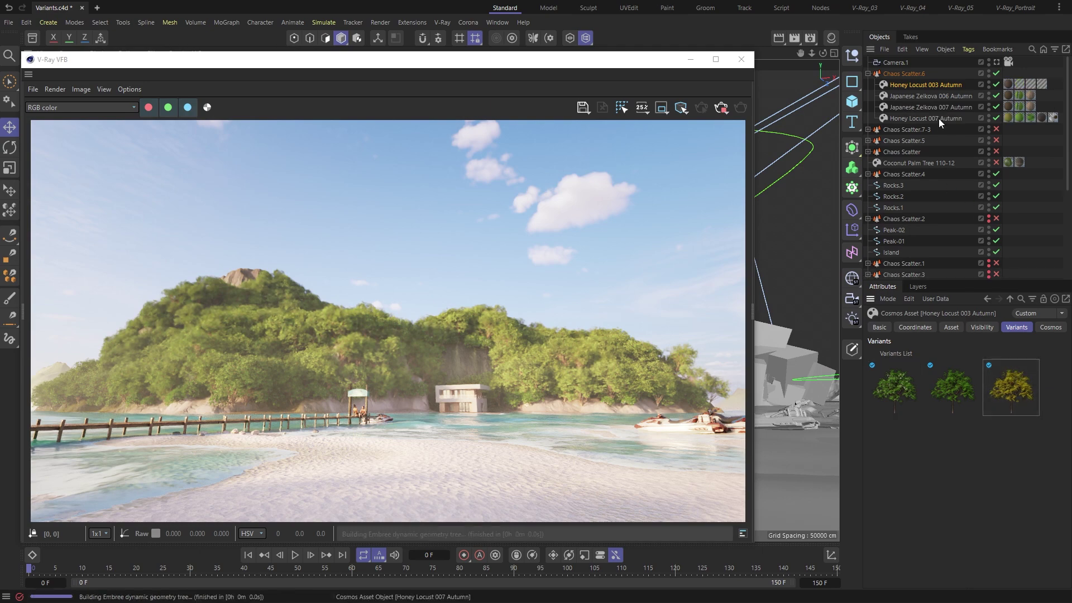
left_click(1010, 385)
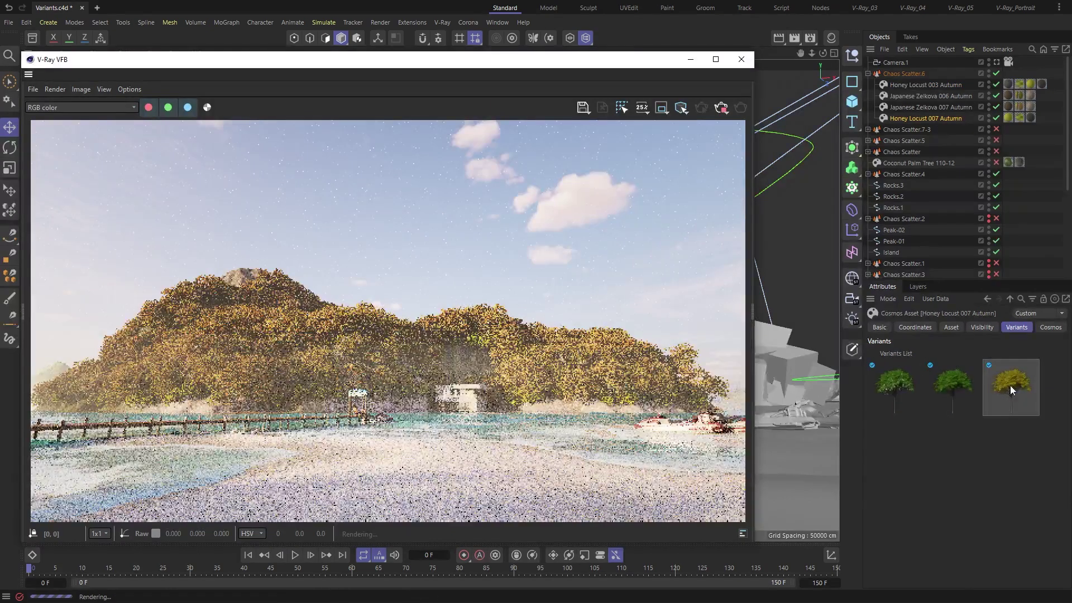